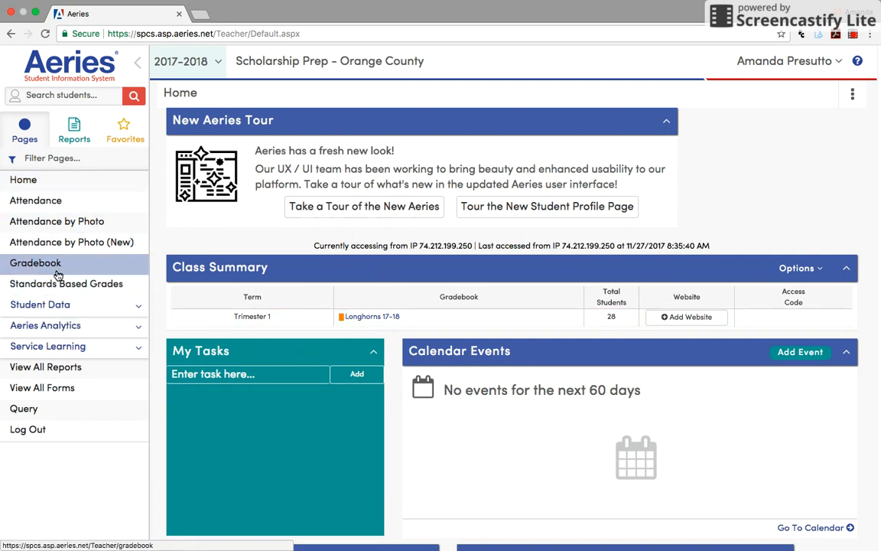
# Step: Open the Longhorns 17-18 gradebook for Trimester 1 and go to the dashboard of all gradebooks
pyautogui.click(382, 318)
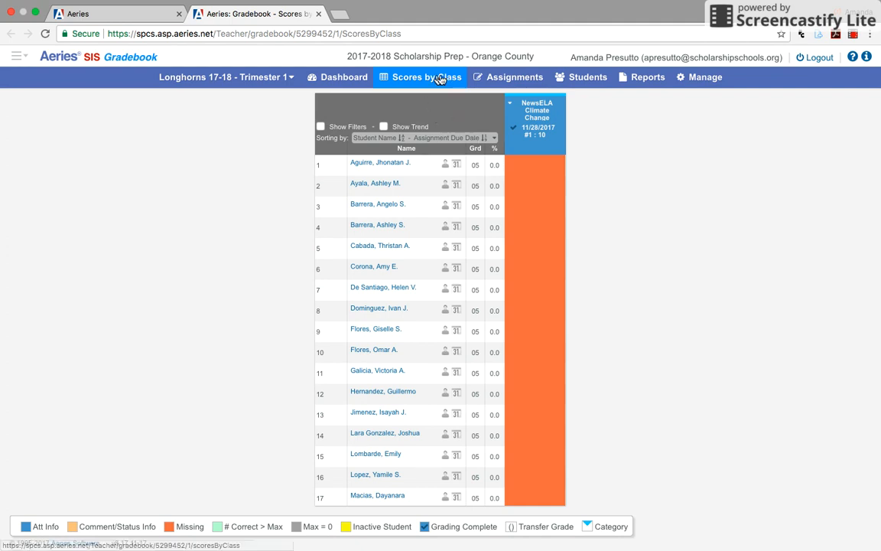
pyautogui.click(342, 78)
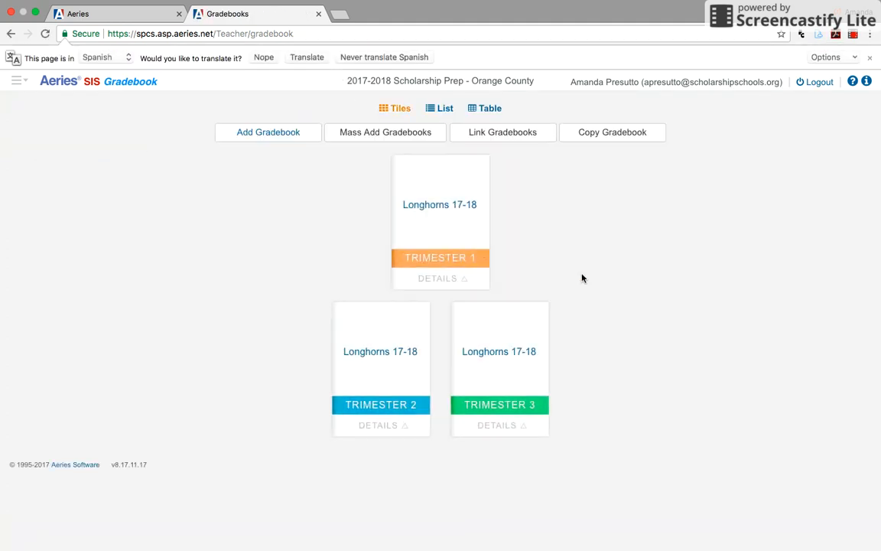
pyautogui.click(278, 134)
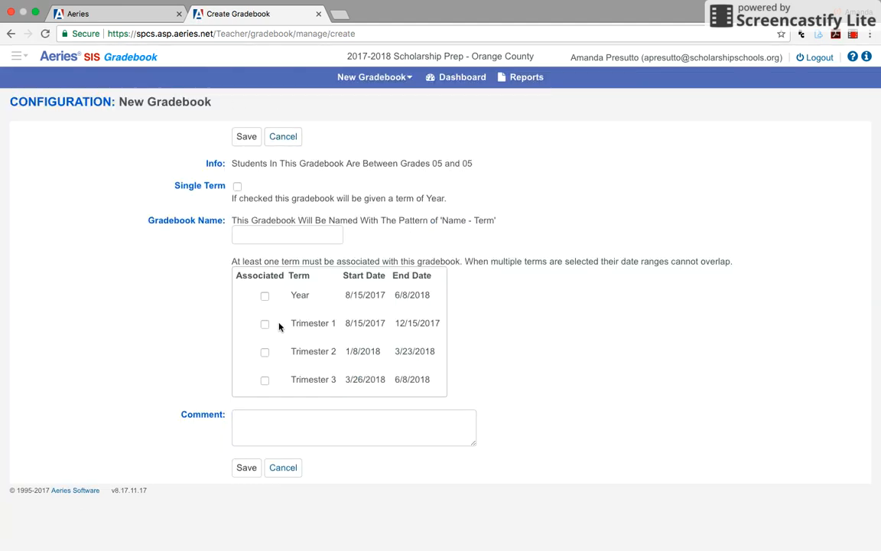
pyautogui.click(268, 234)
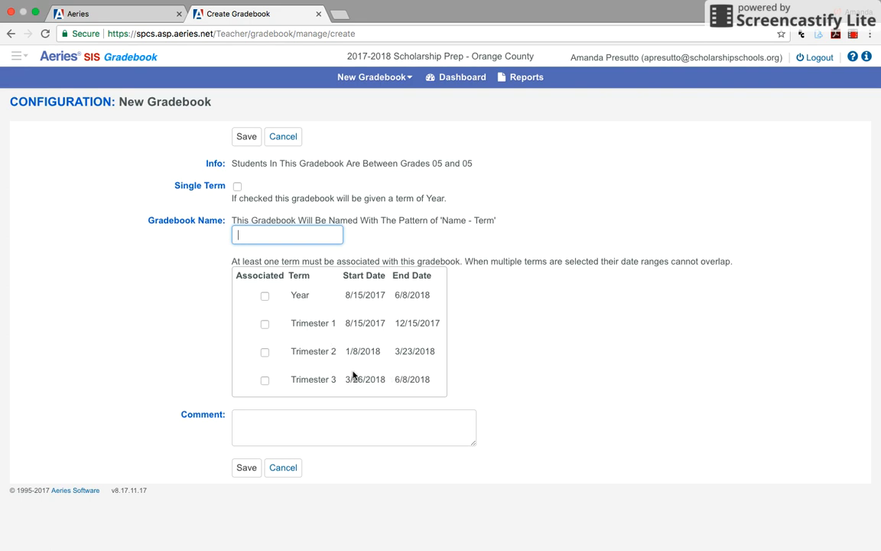
pyautogui.click(263, 326)
pyautogui.click(264, 352)
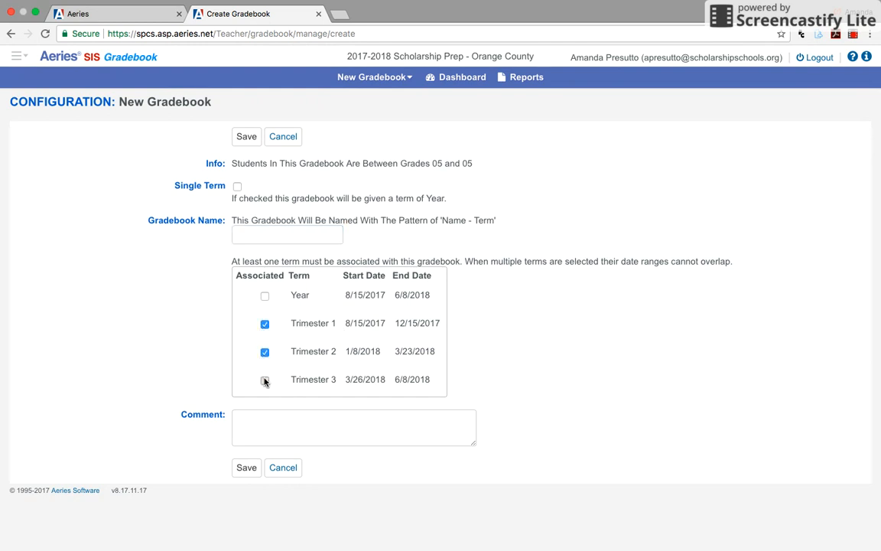
pyautogui.click(283, 137)
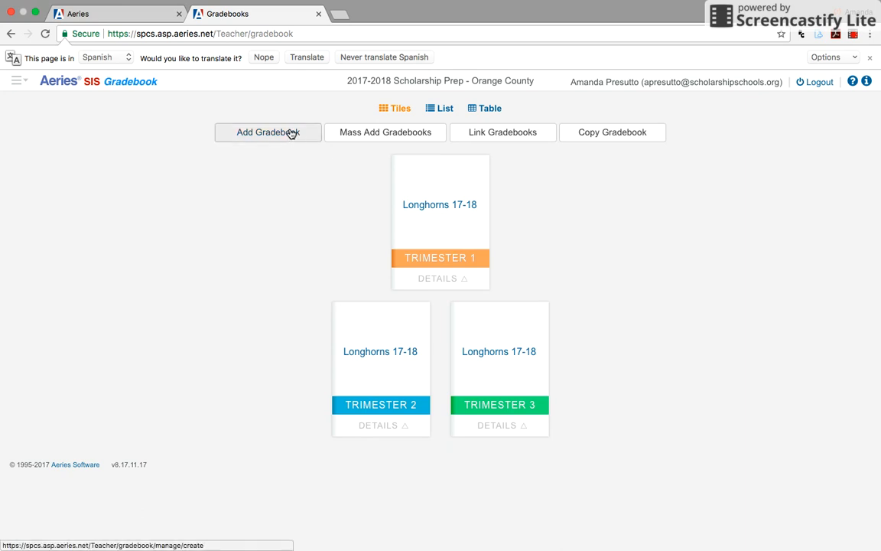
# Step: Open the configuration of the Longhorns 17-18 Trimester 1 gradebook and review its grading and display options
pyautogui.click(430, 211)
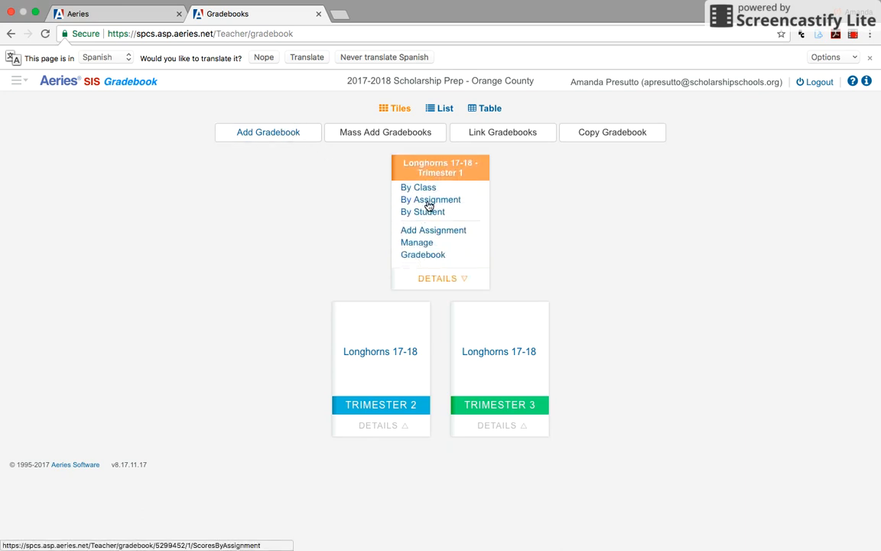
pyautogui.click(428, 256)
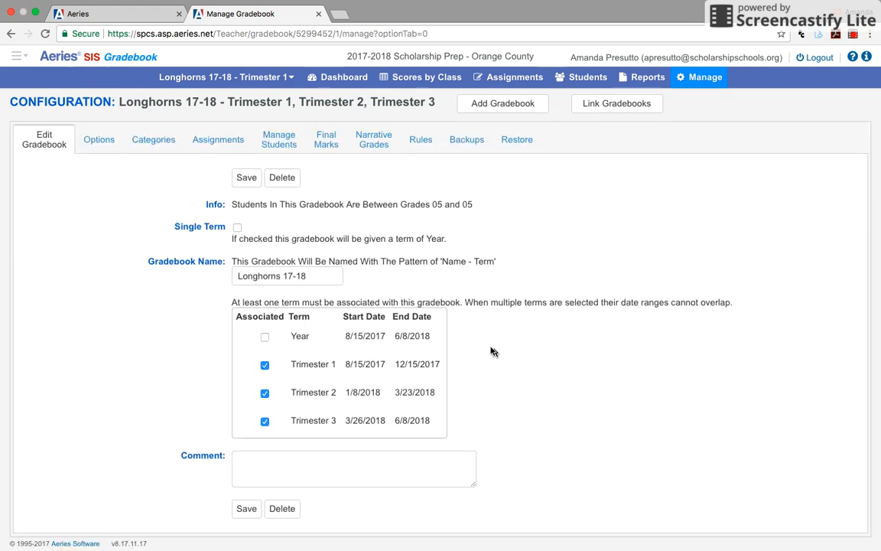
pyautogui.click(107, 145)
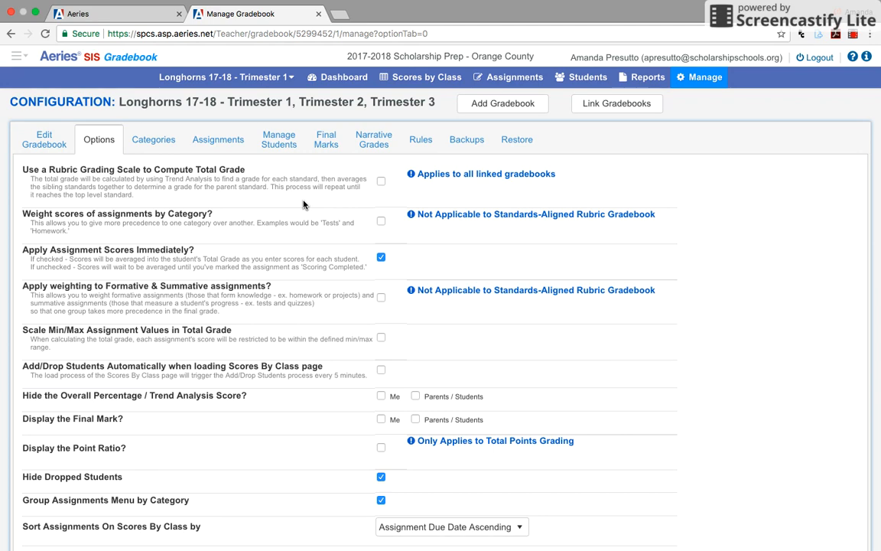
pyautogui.scroll(-2, 303, 204)
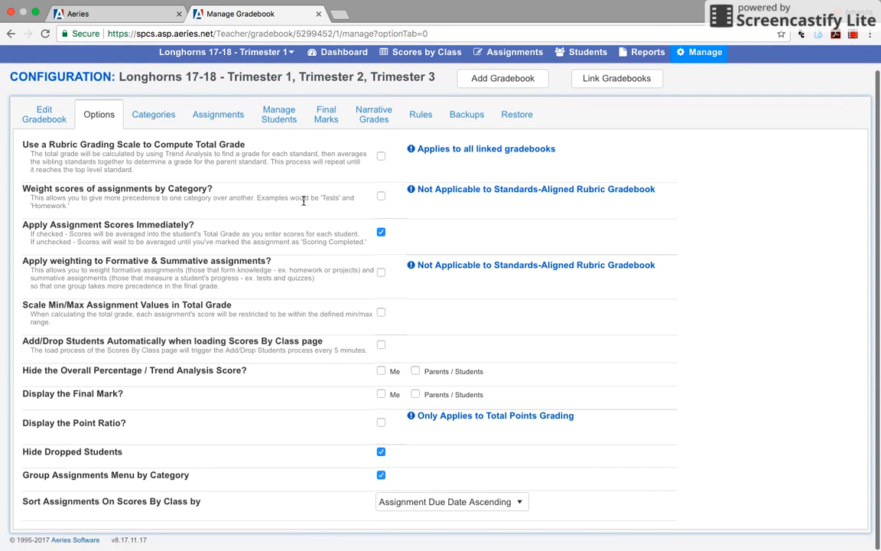
pyautogui.scroll(2, 157, 155)
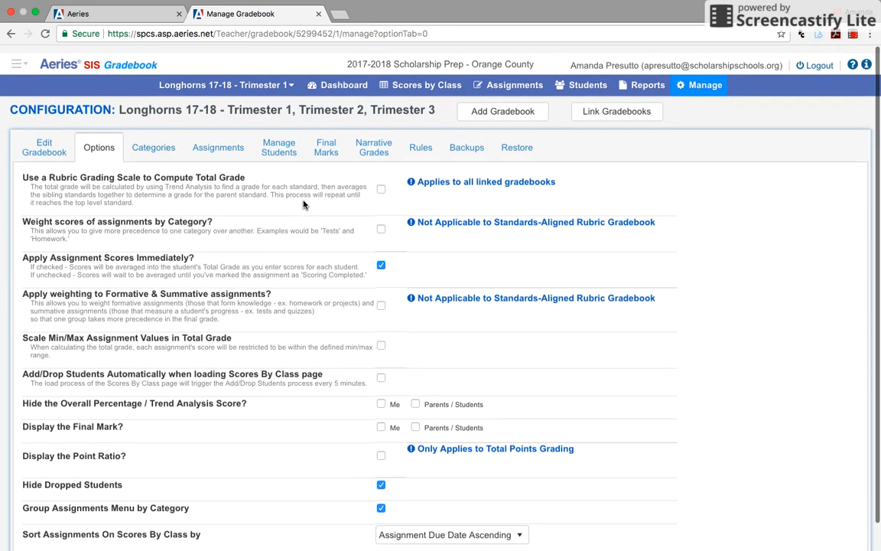
# Step: Review the gradebook's assignment categories and their assigned colors
pyautogui.click(153, 140)
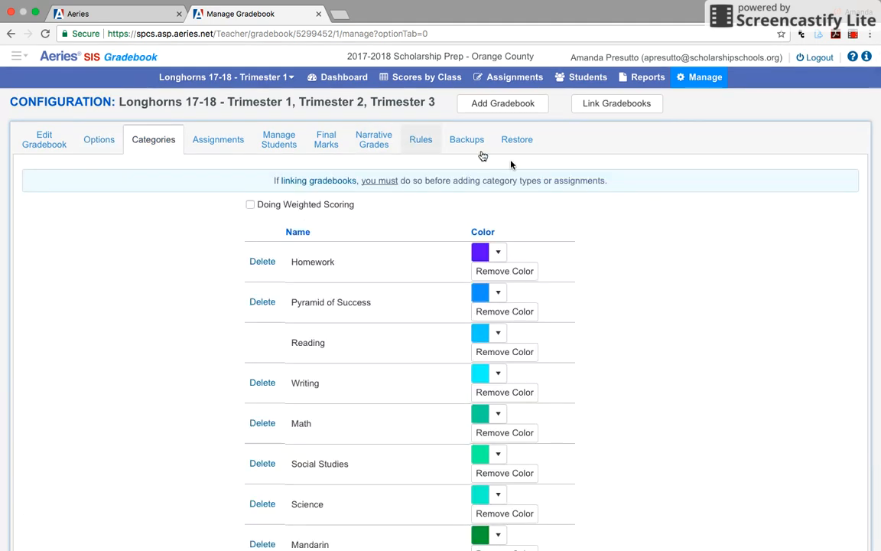
pyautogui.scroll(-3, 593, 303)
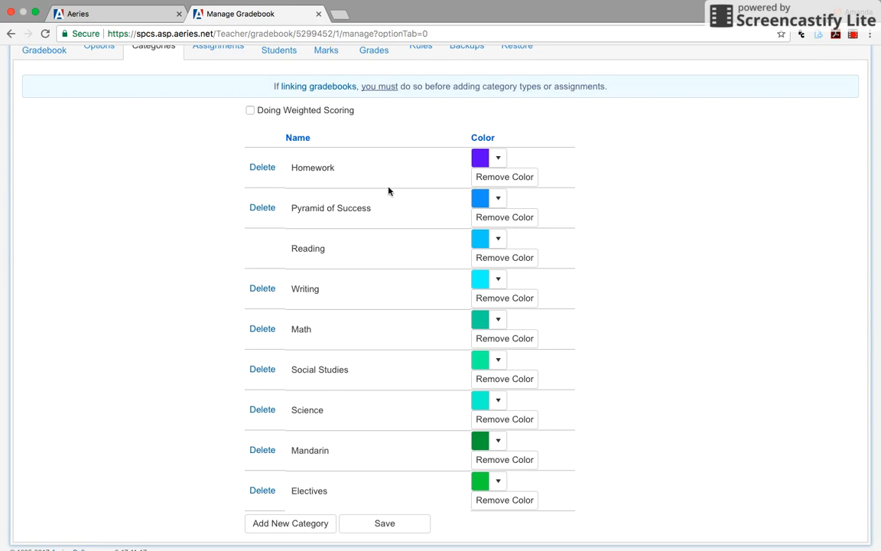
pyautogui.scroll(-1, 379, 265)
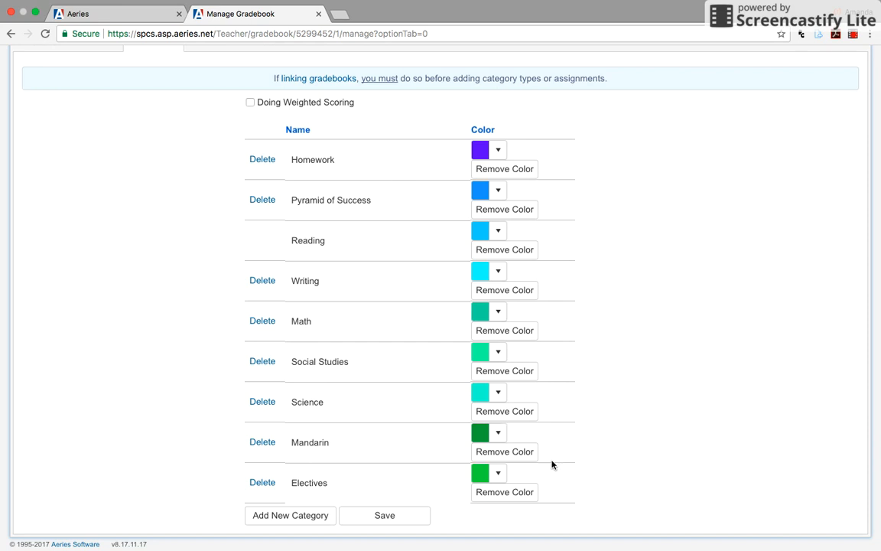
pyautogui.scroll(1, 238, 142)
pyautogui.scroll(3, 238, 142)
# Step: Start a new assignment in this gradebook and name it NewsELA Sharks
pyautogui.click(209, 144)
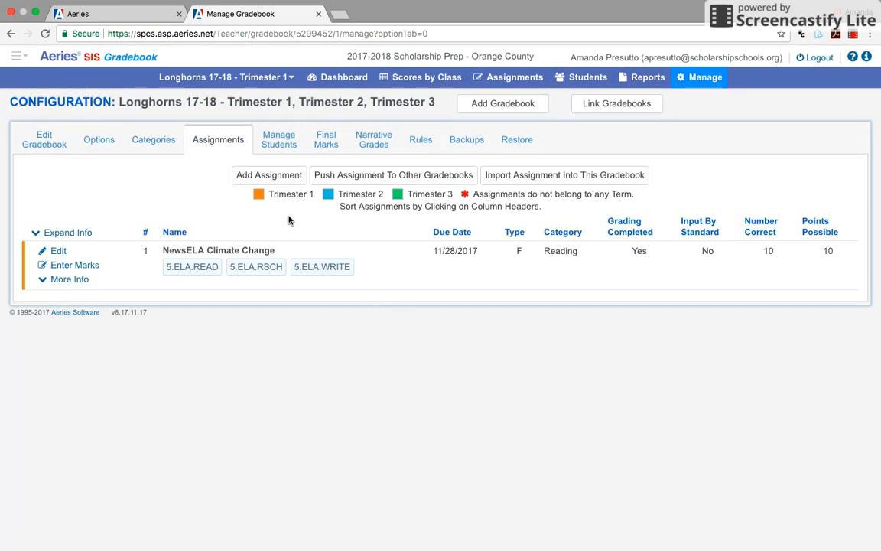
pyautogui.click(272, 175)
pyautogui.click(270, 177)
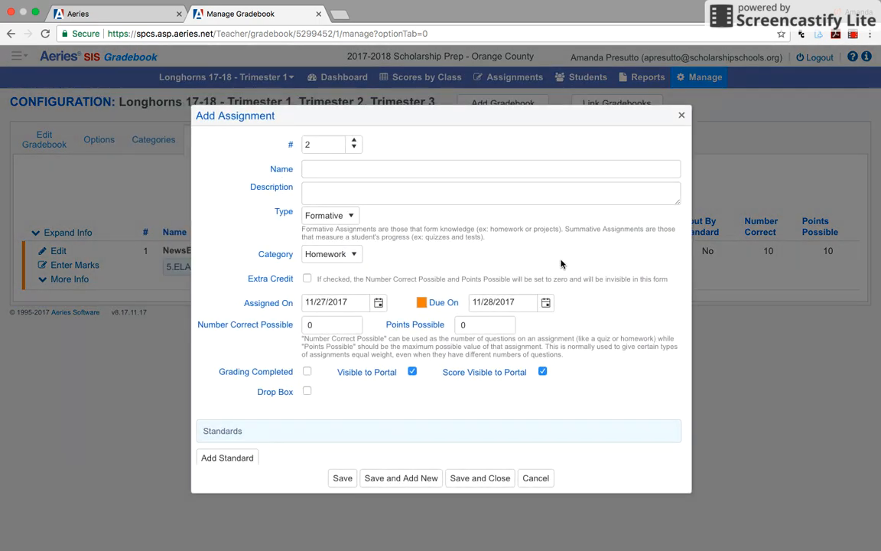
pyautogui.click(316, 173)
pyautogui.click(317, 172)
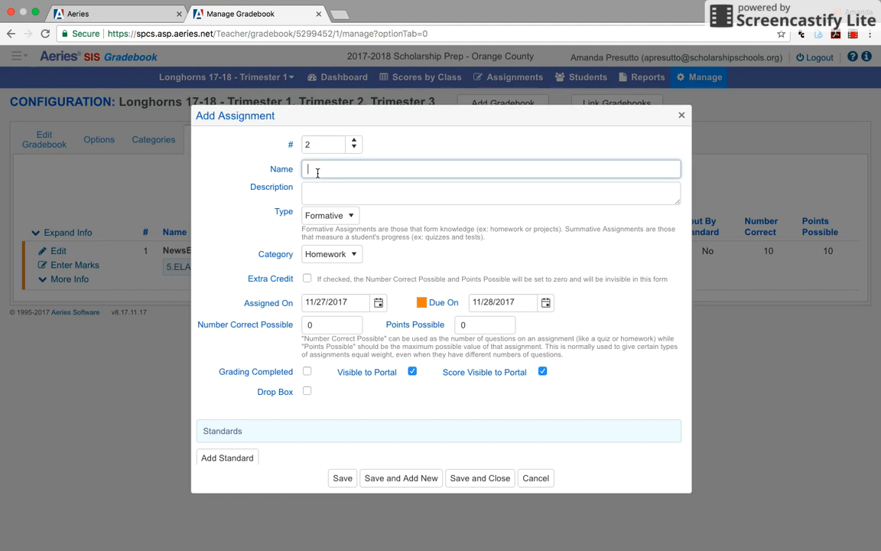
pyautogui.scroll(-2, 303, 373)
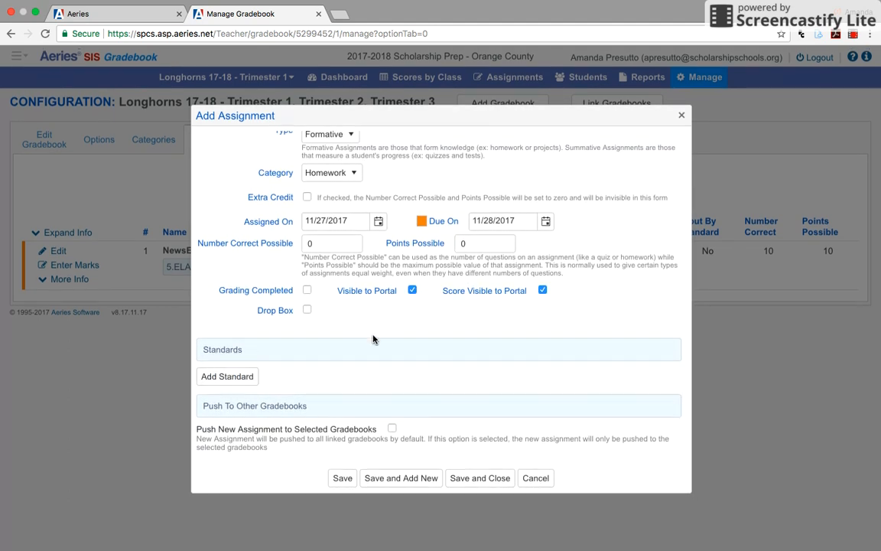
pyautogui.scroll(2, 401, 327)
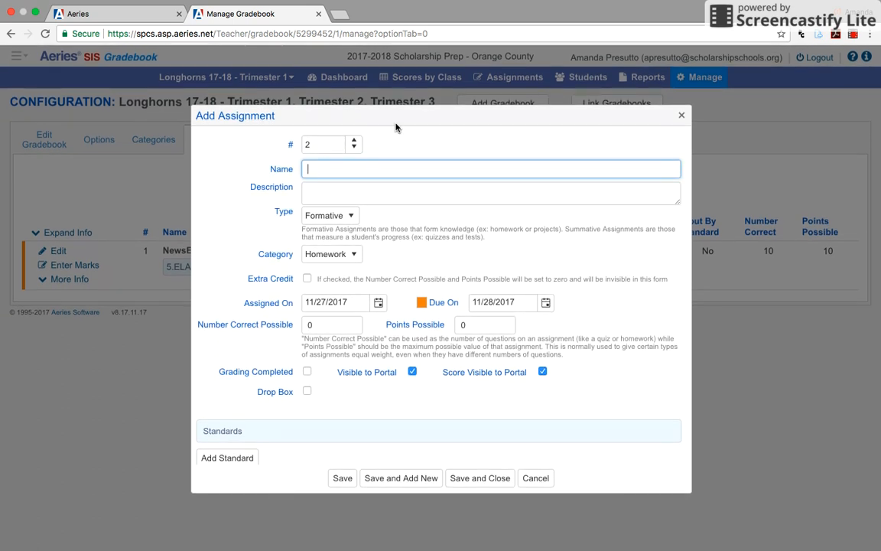
pyautogui.write('NE')
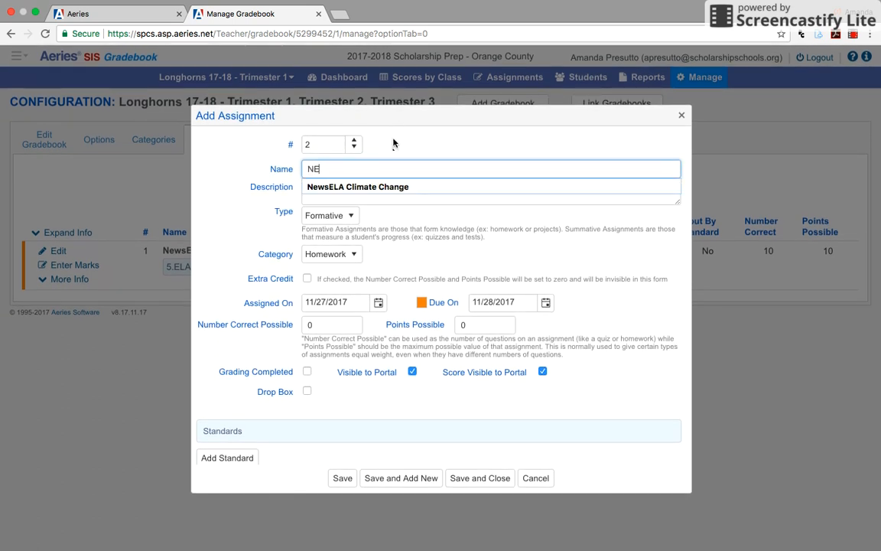
pyautogui.click(381, 187)
pyautogui.moveTo(416, 169); pyautogui.dragTo(348, 169)
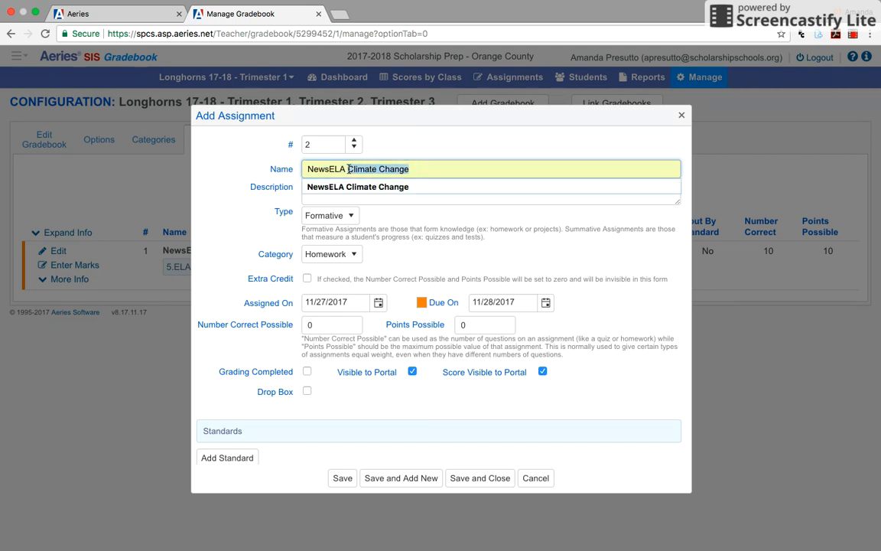
pyautogui.write('SH')
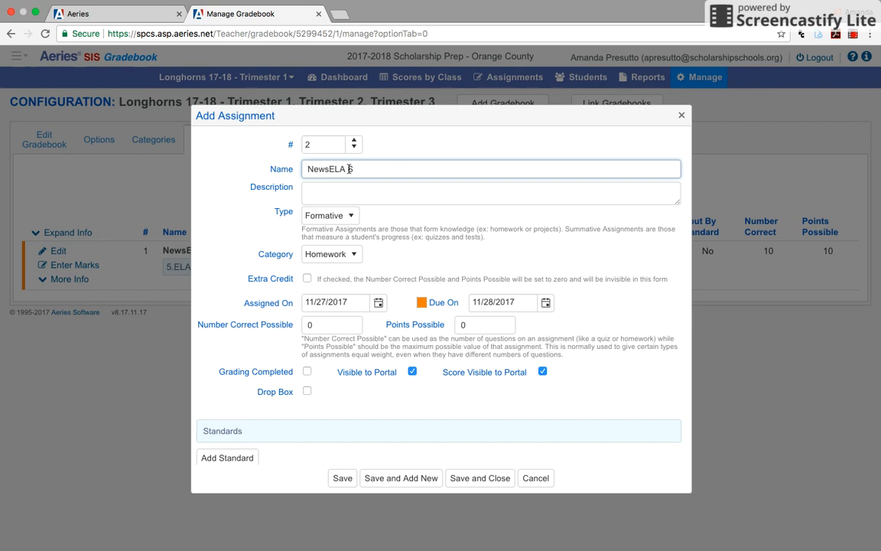
# Step: Set the new assignment's category to Reading with the type kept as Formative, and open the selector for adding standards
pyautogui.click(343, 215)
pyautogui.click(336, 251)
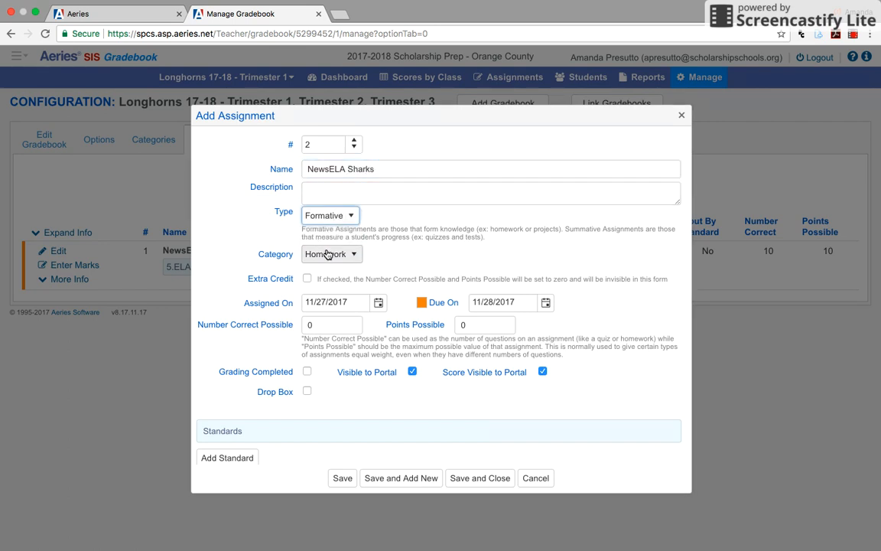
pyautogui.click(352, 255)
pyautogui.scroll(-2, 344, 318)
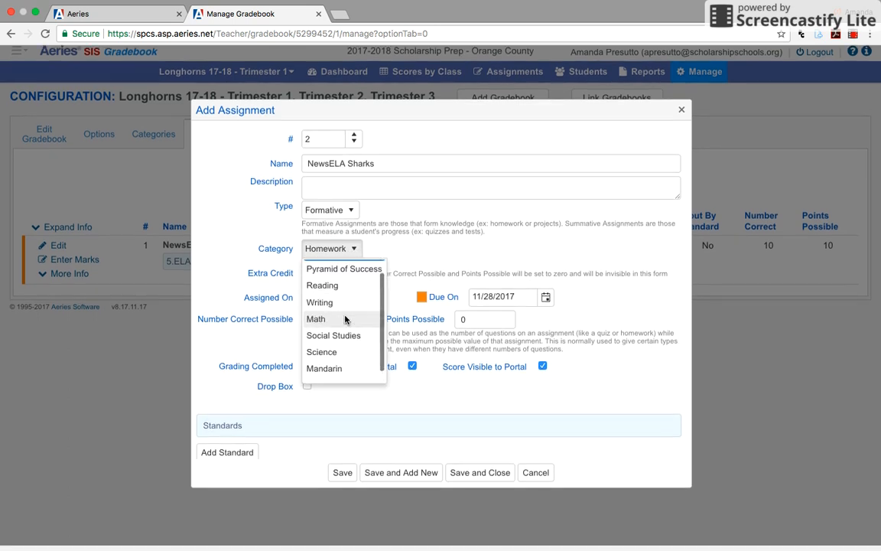
pyautogui.scroll(3, 344, 318)
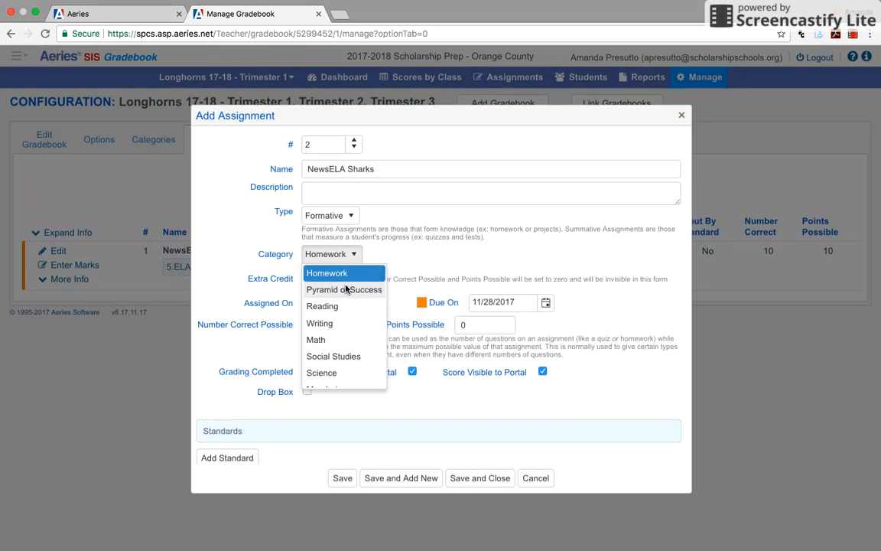
pyautogui.scroll(-2, 344, 288)
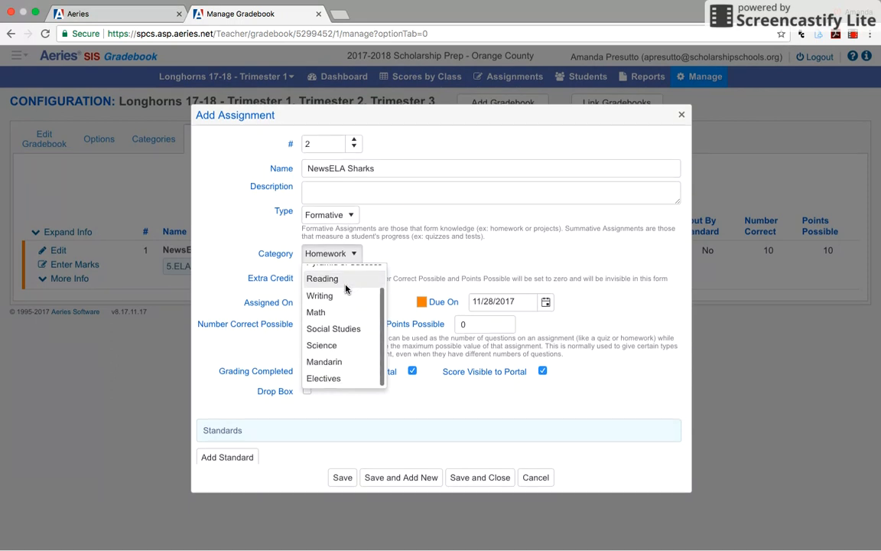
pyautogui.click(340, 285)
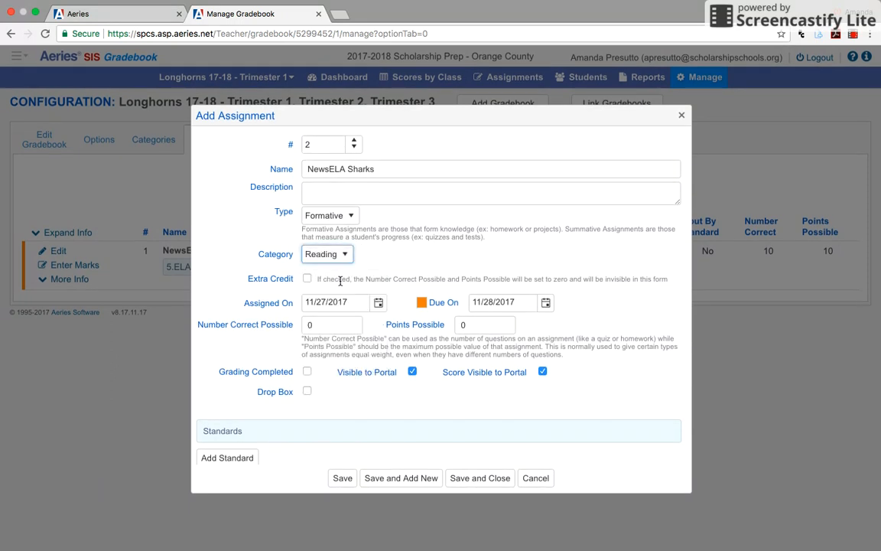
pyautogui.scroll(-2, 406, 237)
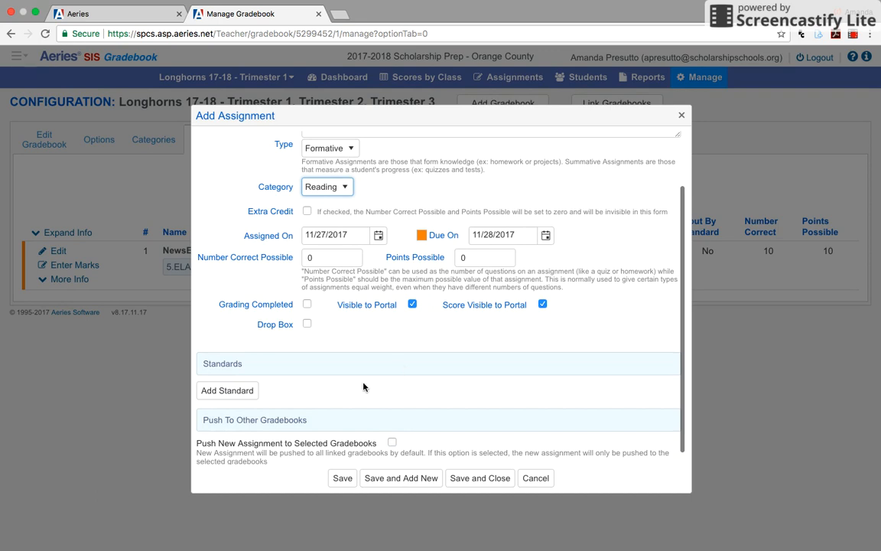
pyautogui.click(228, 392)
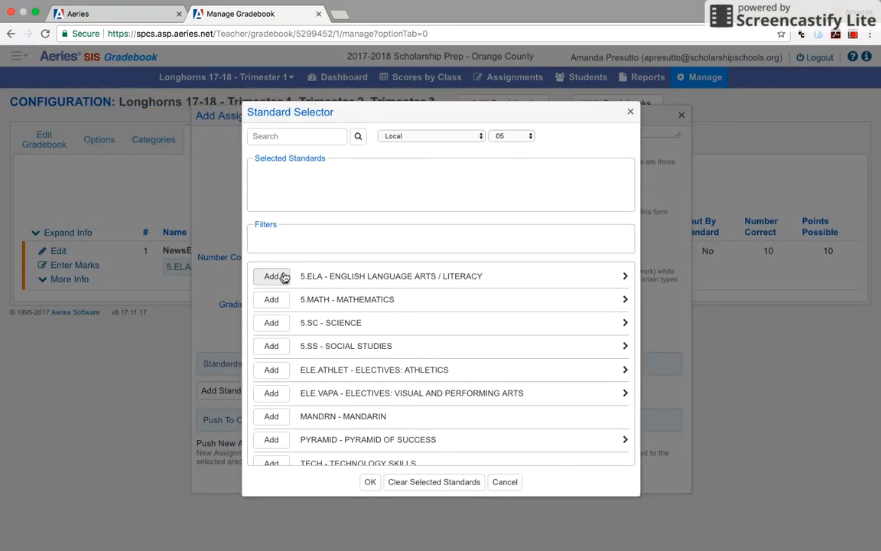
pyautogui.click(272, 277)
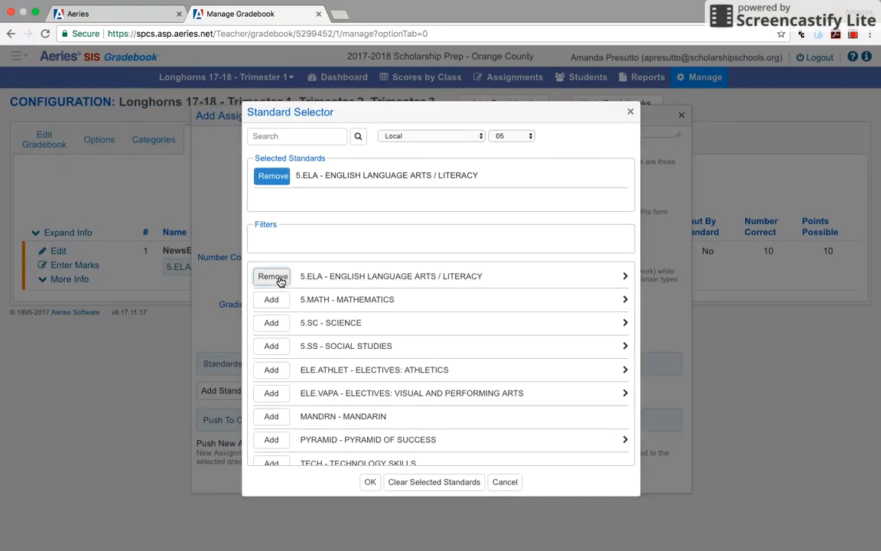
pyautogui.click(596, 274)
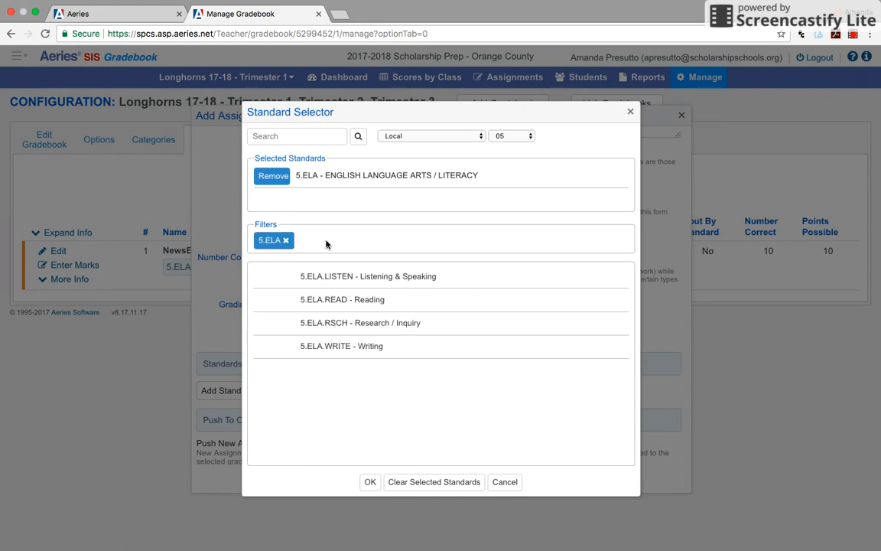
pyautogui.click(286, 241)
pyautogui.click(273, 280)
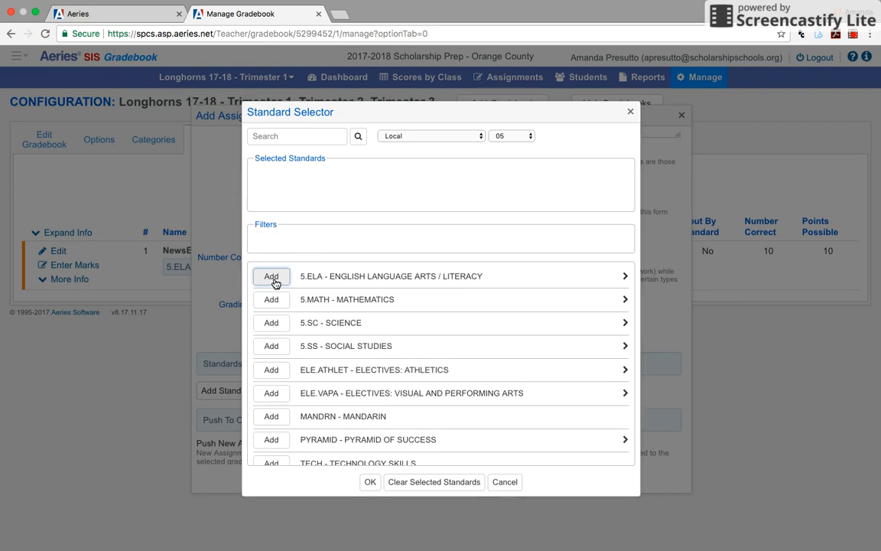
# Step: Attach the 5.ELA sub-standards Reading, Research / Inquiry and Writing to the assignment
pyautogui.click(600, 279)
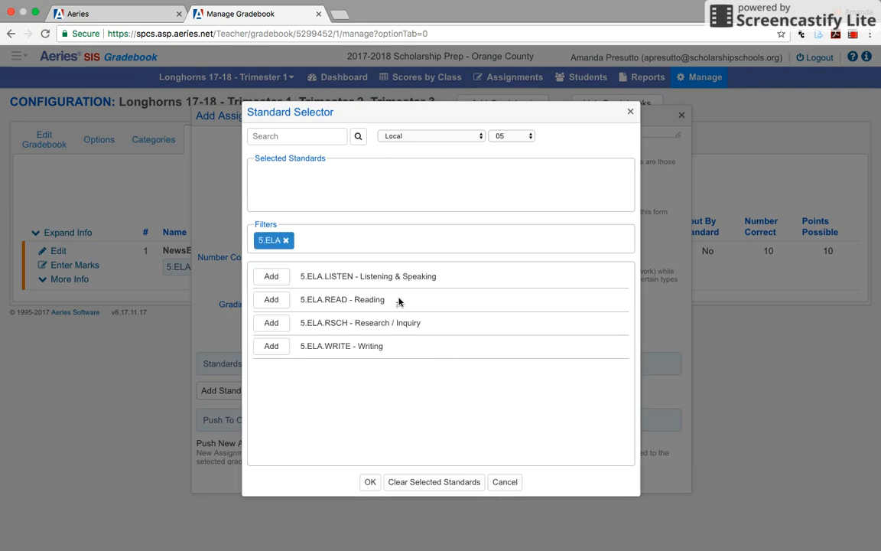
pyautogui.click(271, 299)
pyautogui.click(271, 322)
pyautogui.click(271, 346)
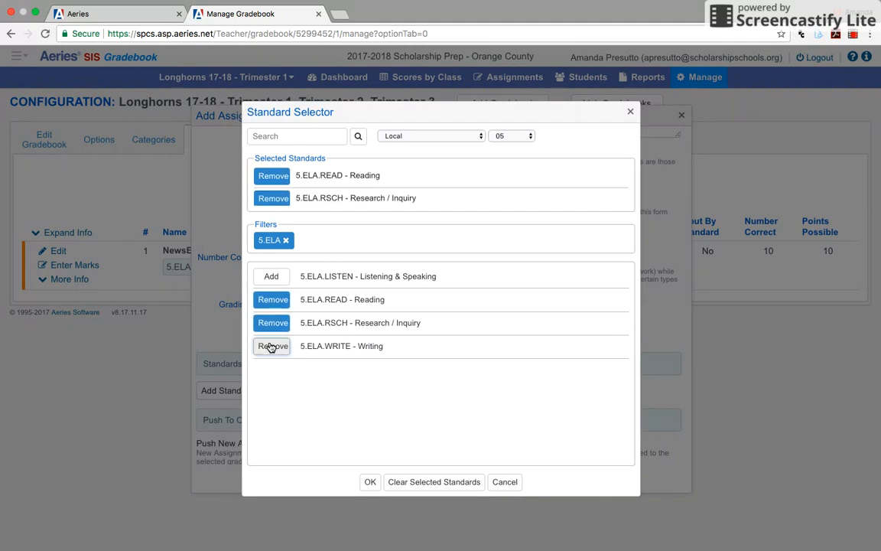
pyautogui.click(366, 482)
pyautogui.scroll(-2, 339, 342)
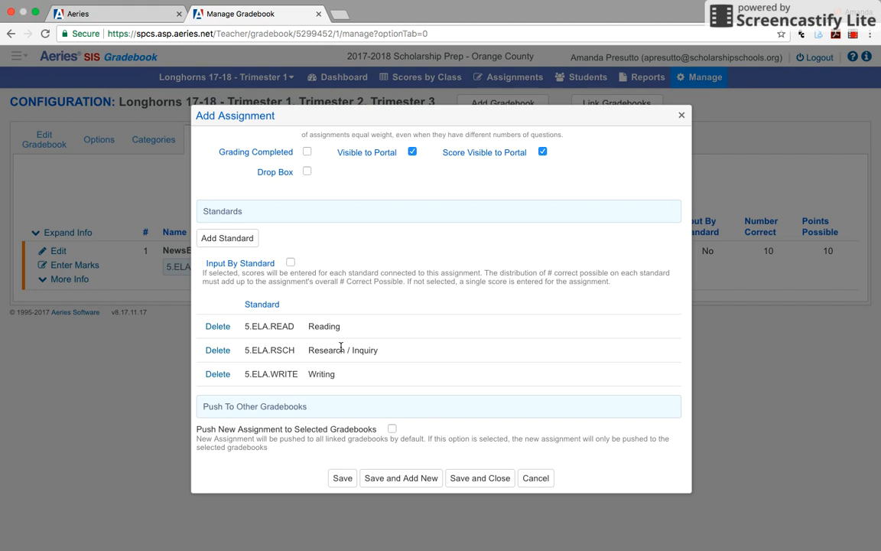
# Step: Set the assignment's Number Correct Possible and Points Possible to 10 and mark its grading as completed
pyautogui.scroll(5, 341, 347)
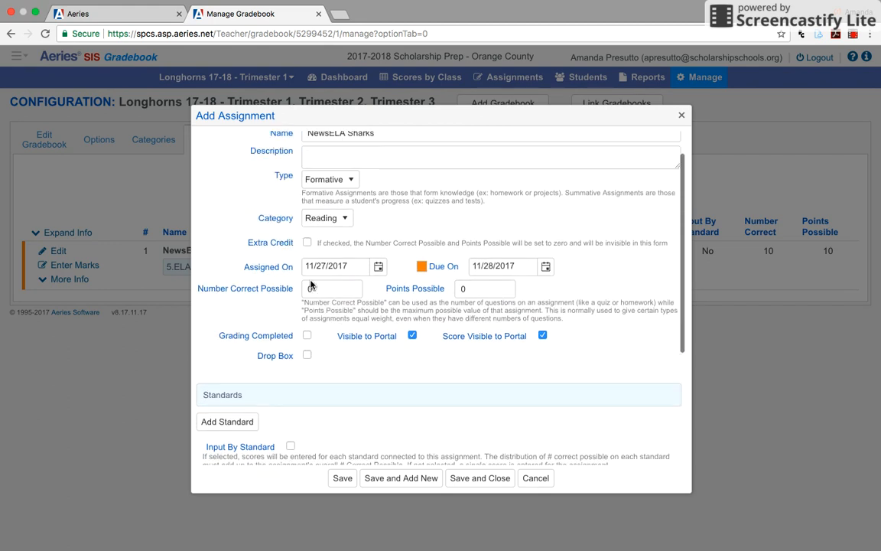
pyautogui.scroll(2, 311, 285)
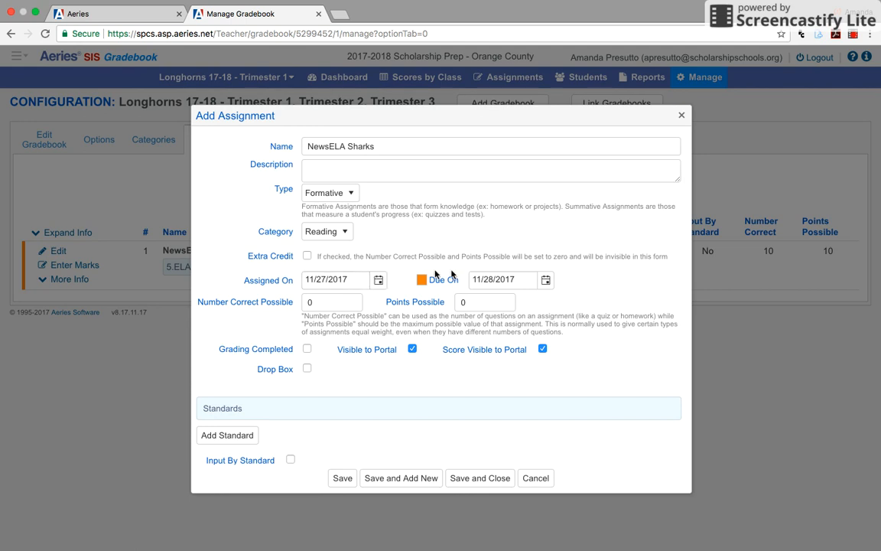
pyautogui.click(479, 301)
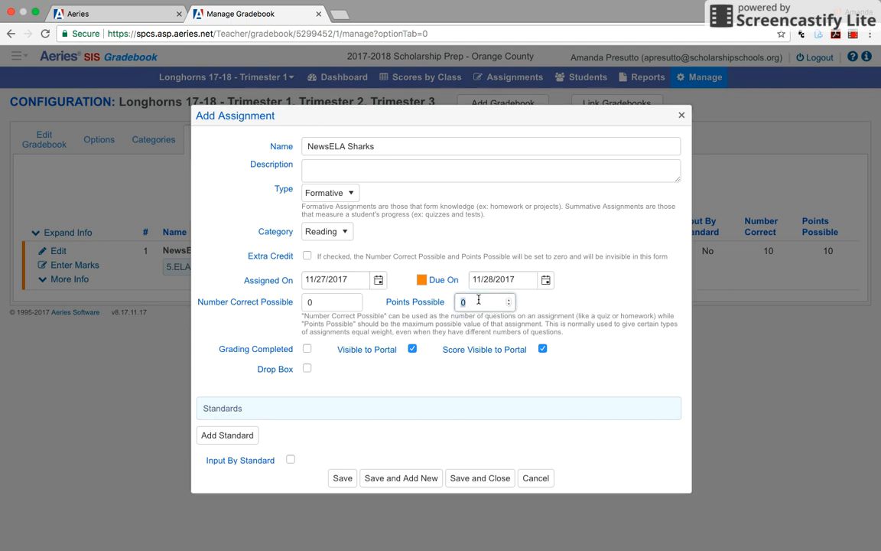
pyautogui.click(331, 302)
pyautogui.write('10')
pyautogui.click(307, 349)
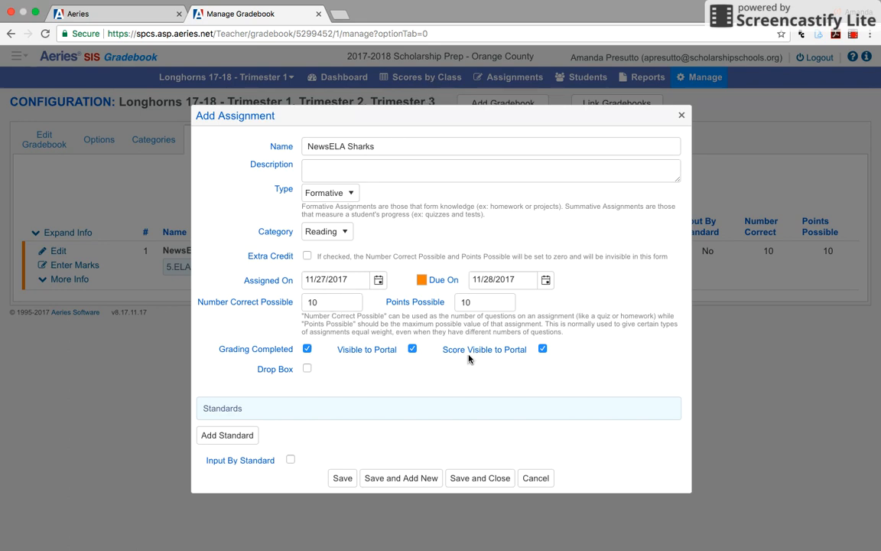
# Step: Save the NewsELA Sharks assignment with its three ELA standards and close the form
pyautogui.scroll(-5, 468, 358)
pyautogui.click(343, 479)
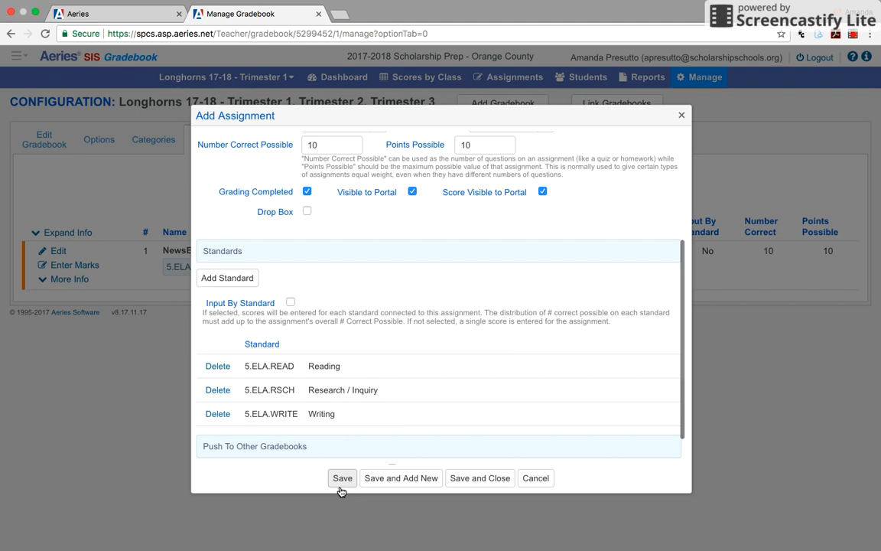
pyautogui.click(454, 478)
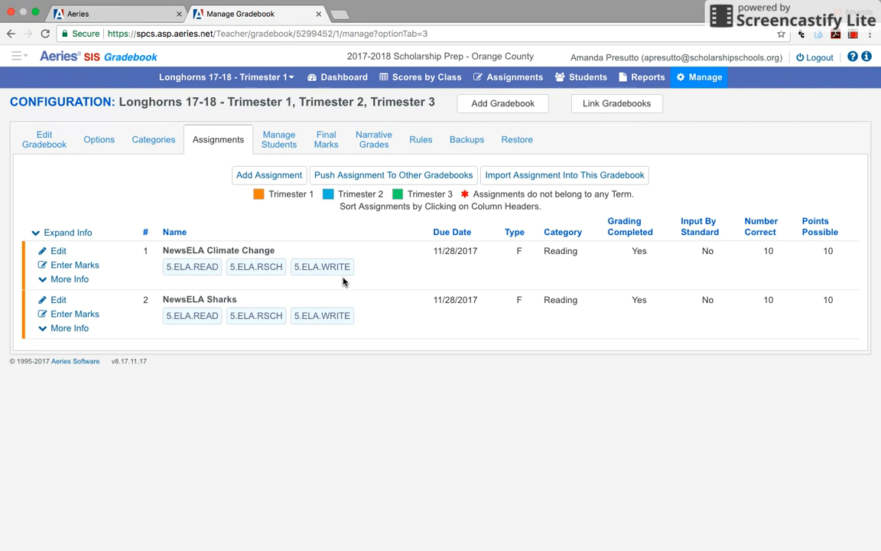
# Step: Review the gradebook's student roster with its start and end dates, and return to the assignment list
pyautogui.click(278, 143)
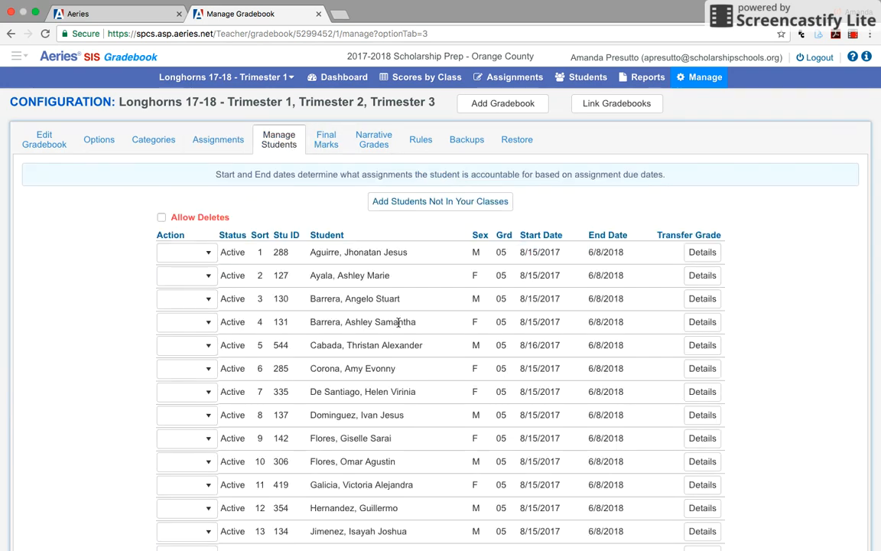
pyautogui.scroll(-1, 380, 541)
pyautogui.scroll(1, 382, 459)
pyautogui.scroll(-10, 489, 313)
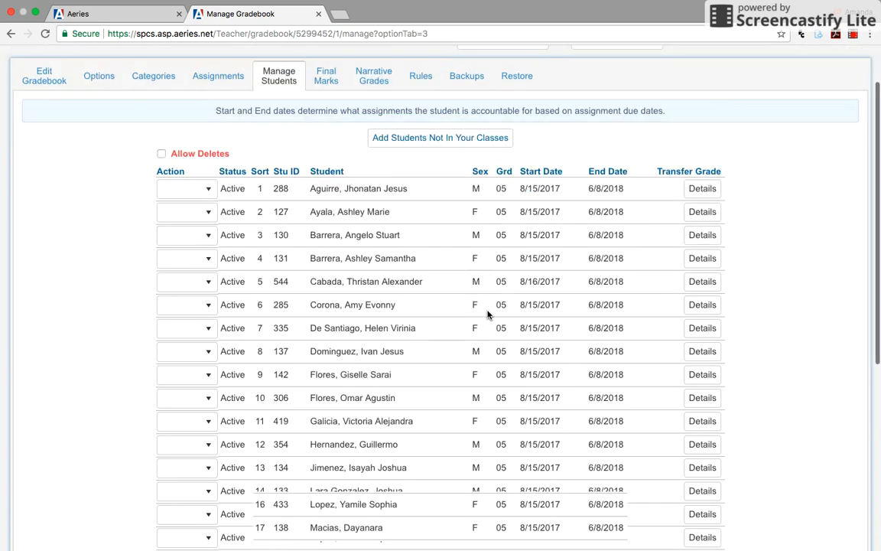
pyautogui.scroll(10, 493, 314)
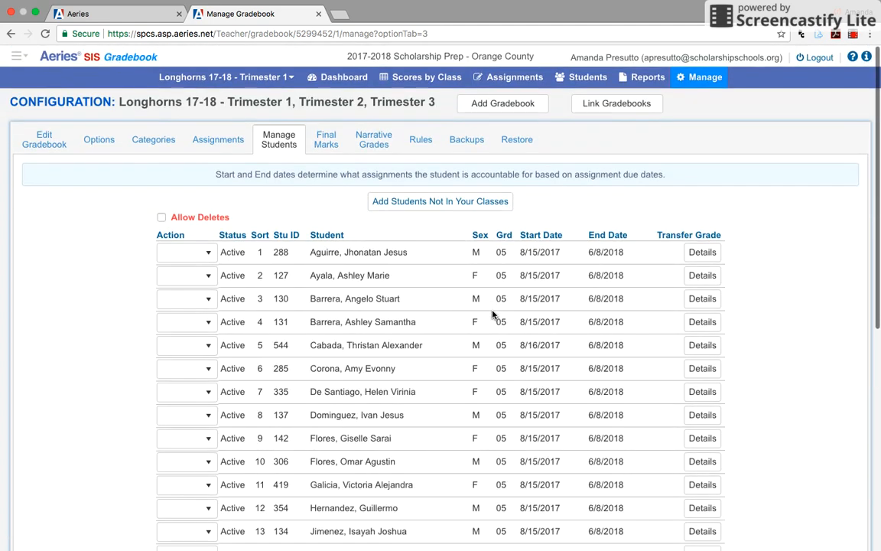
pyautogui.click(219, 146)
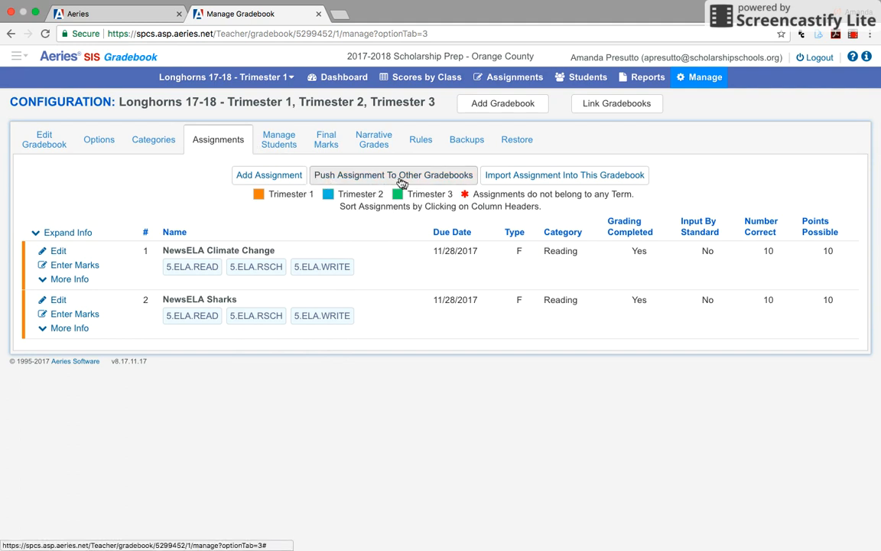
pyautogui.click(560, 178)
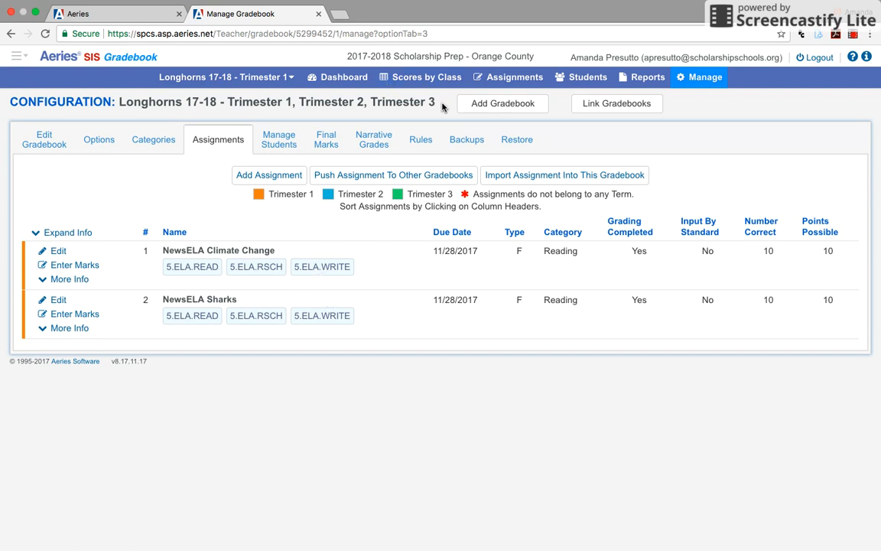
# Step: Go to Standards Based Grades and review the fifth-grade standards listed for the first student
pyautogui.click(17, 56)
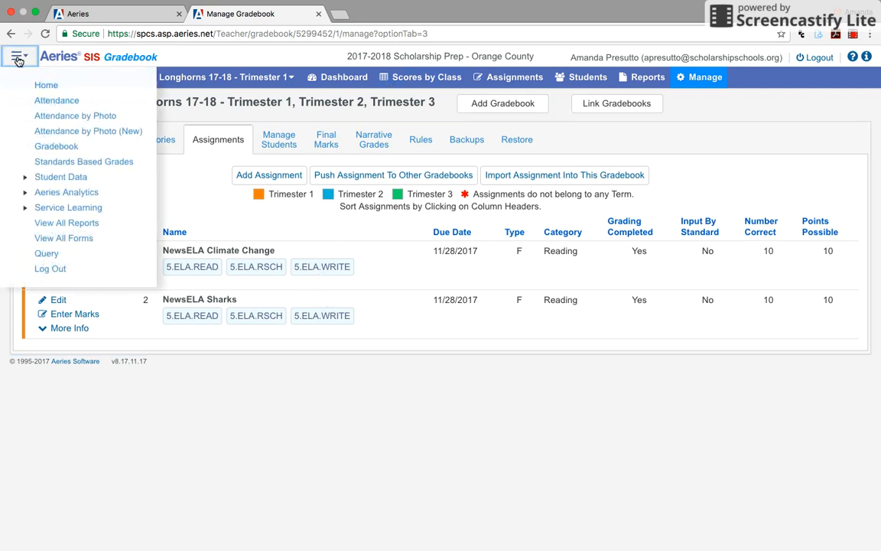
pyautogui.click(51, 165)
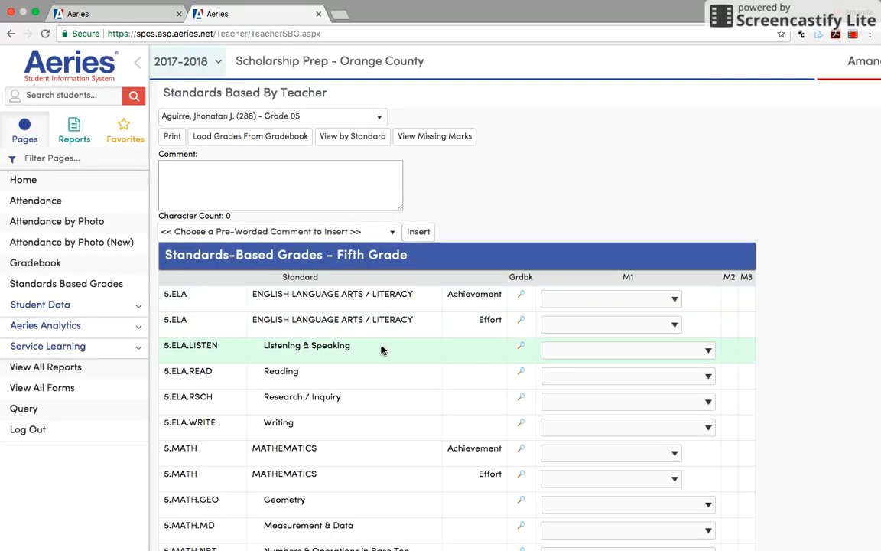
pyautogui.scroll(-5, 380, 350)
pyautogui.scroll(6, 381, 350)
pyautogui.scroll(-7, 354, 437)
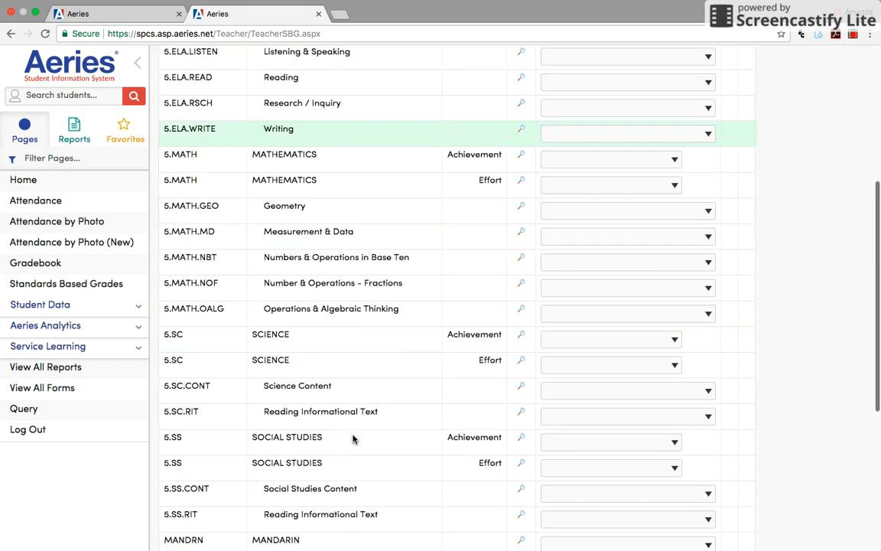
pyautogui.scroll(6, 354, 440)
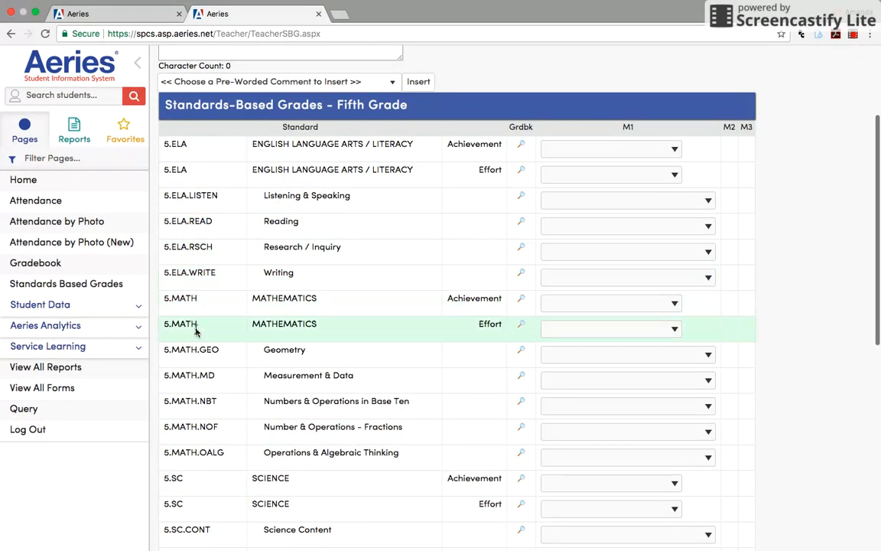
pyautogui.scroll(-3, 200, 390)
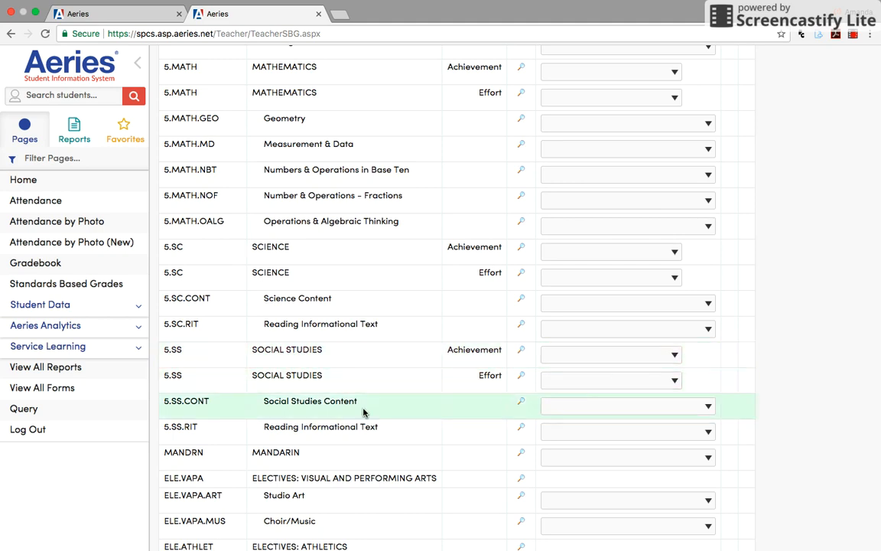
pyautogui.scroll(-5, 363, 411)
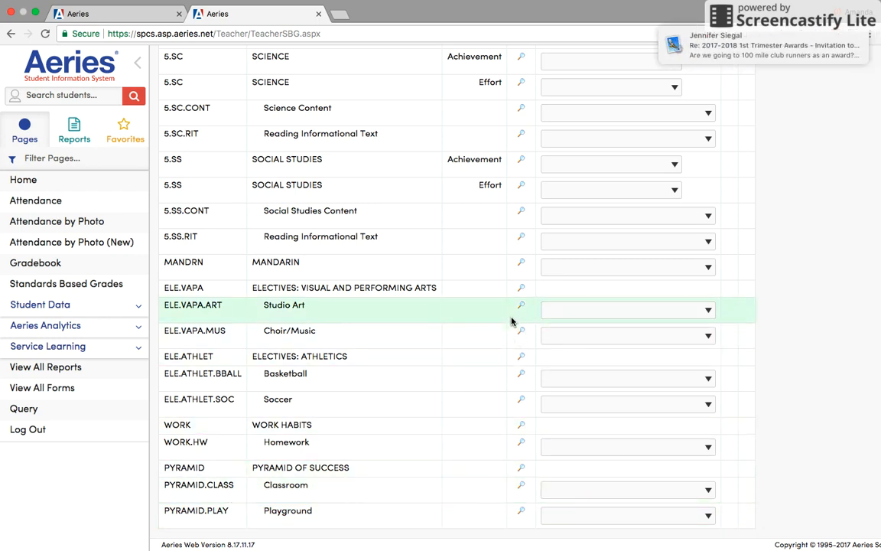
pyautogui.scroll(10, 511, 321)
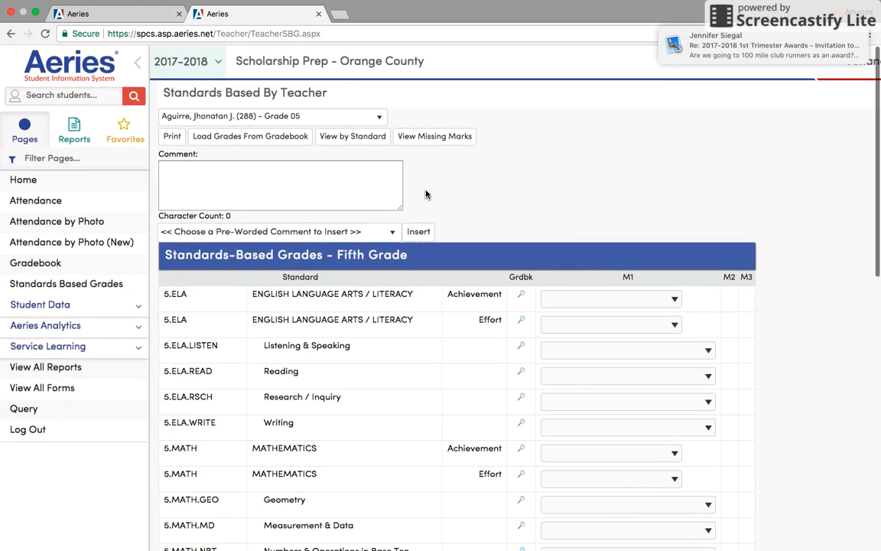
# Step: Check the grade level options for loading standards-based grades from the gradebook, and leave the import without running it
pyautogui.click(268, 141)
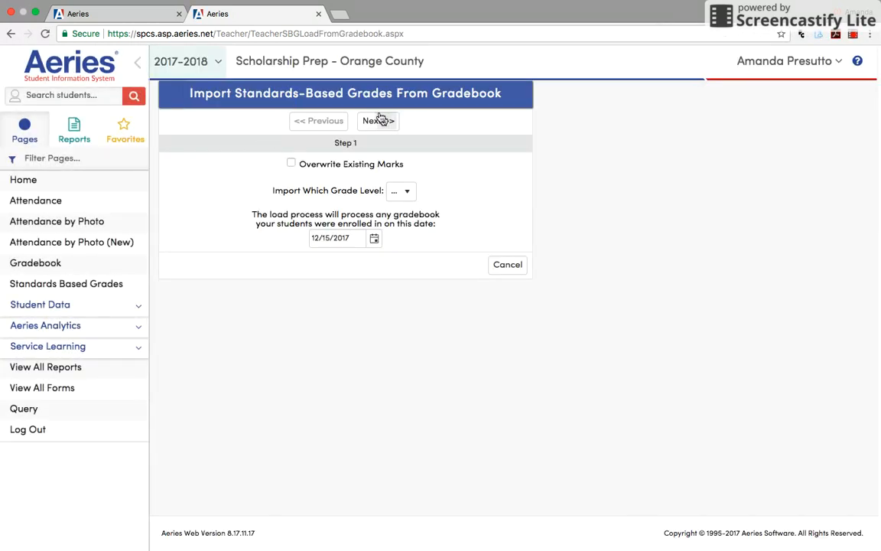
pyautogui.click(405, 199)
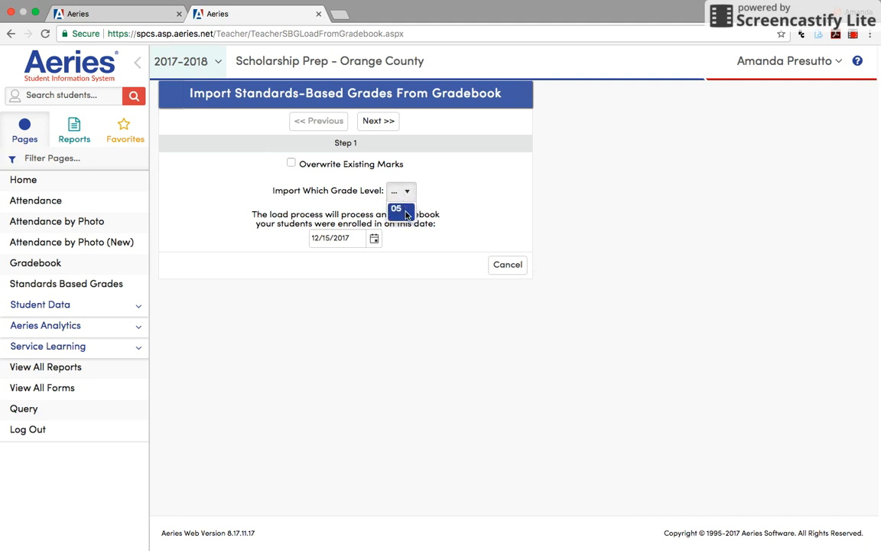
pyautogui.click(405, 211)
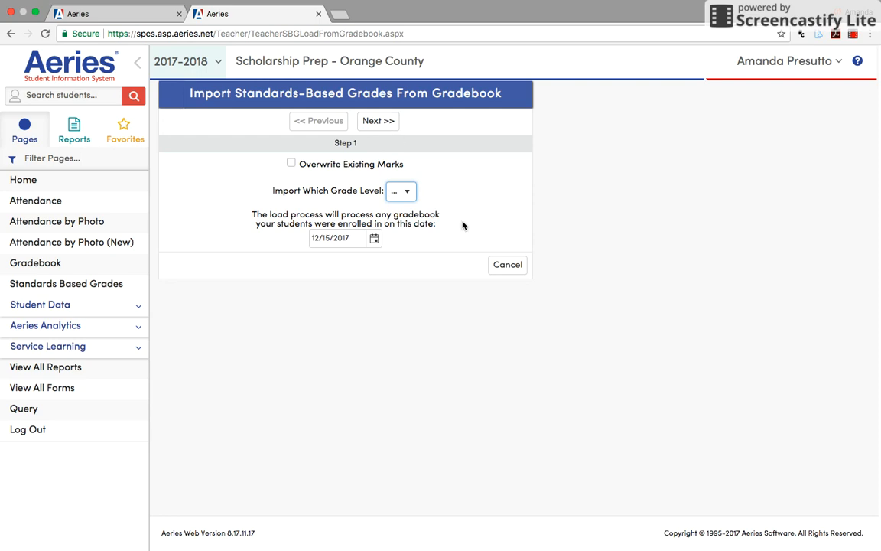
pyautogui.click(508, 265)
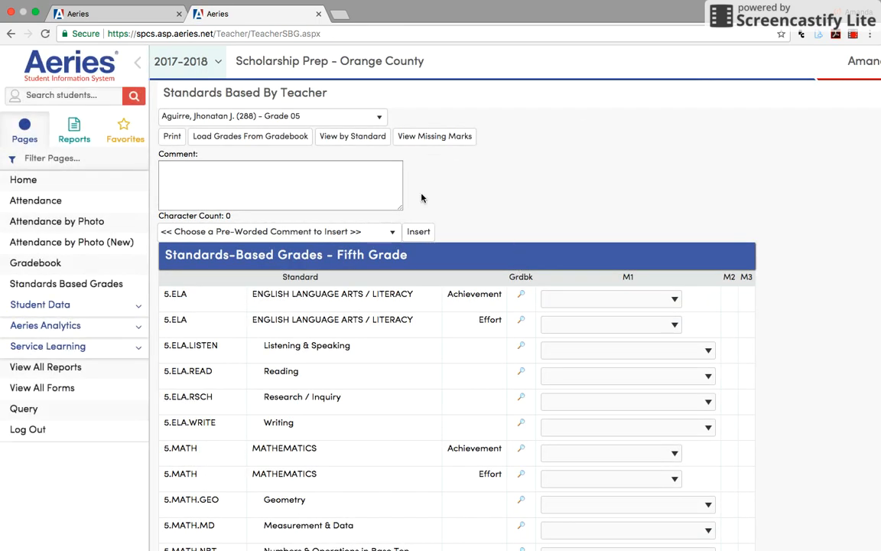
# Step: Examine the M1 mark fields for the fifth-grade standards, from English Language Arts through Pyramid of Success
pyautogui.scroll(-5, 448, 216)
pyautogui.scroll(-5, 448, 217)
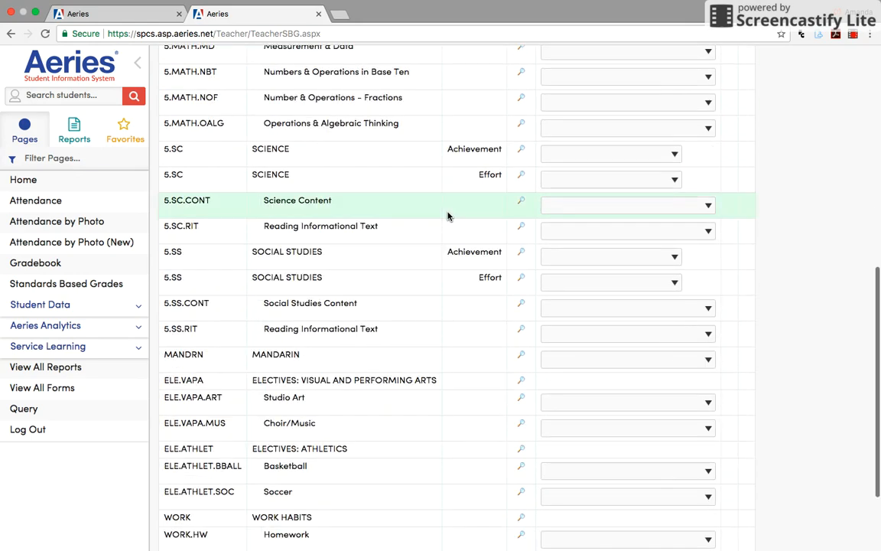
pyautogui.scroll(10, 448, 216)
pyautogui.scroll(-1, 449, 216)
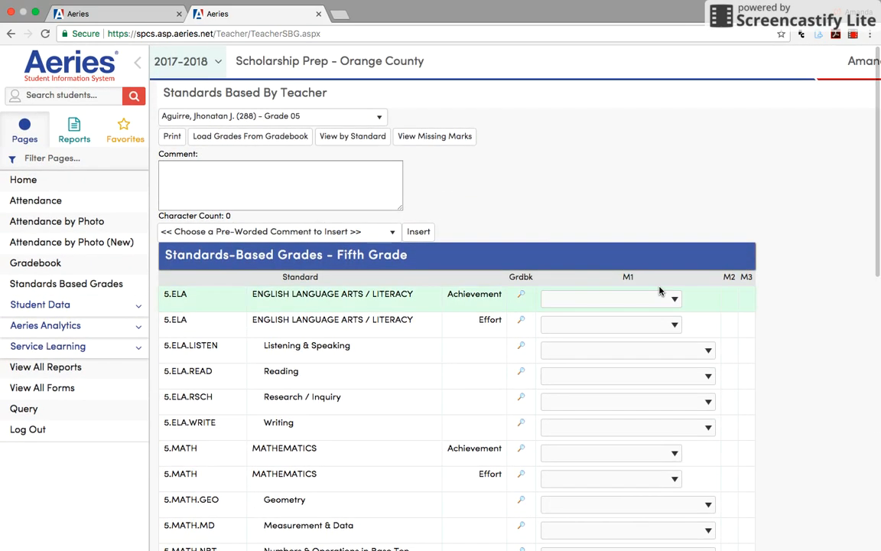
pyautogui.scroll(-4, 605, 304)
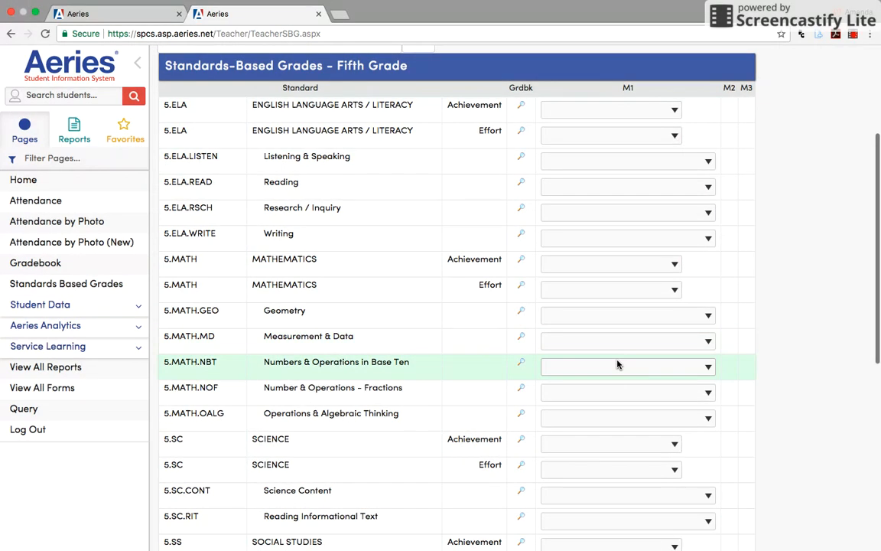
pyautogui.scroll(-5, 617, 364)
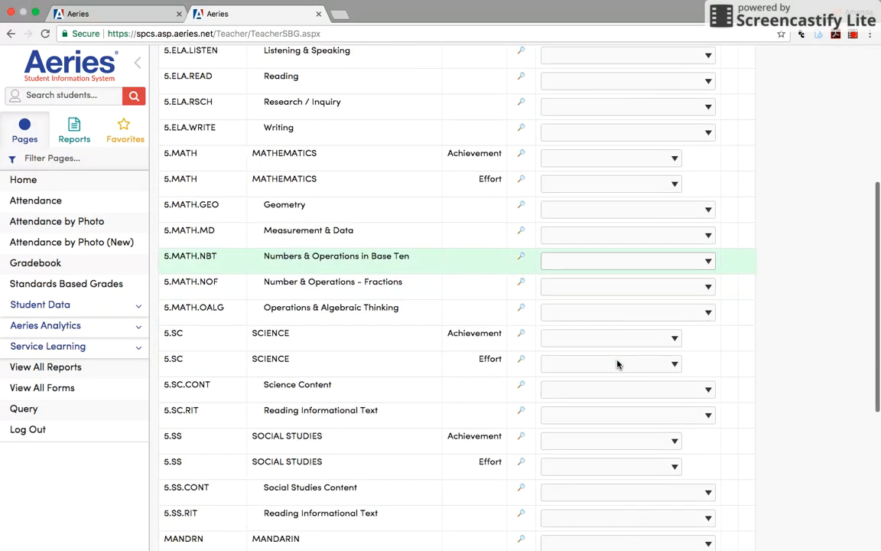
pyautogui.scroll(-1, 618, 364)
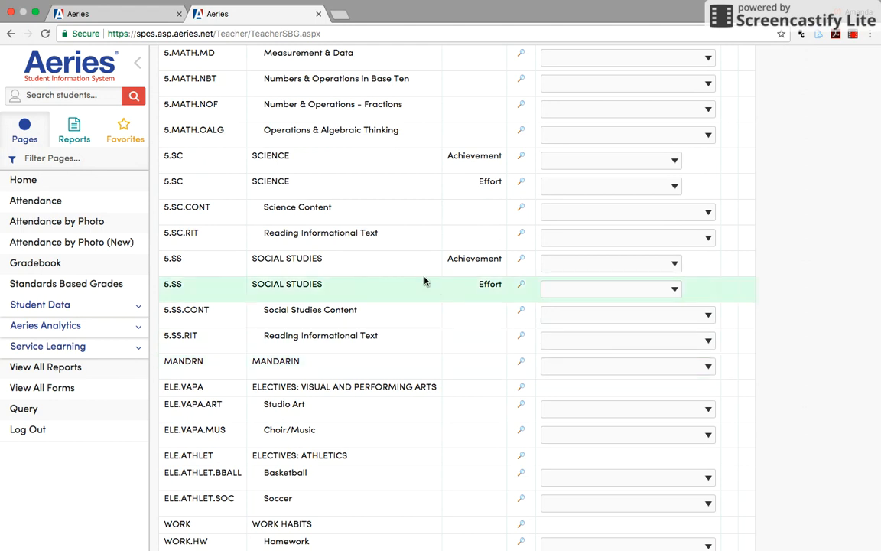
pyautogui.scroll(-2, 424, 281)
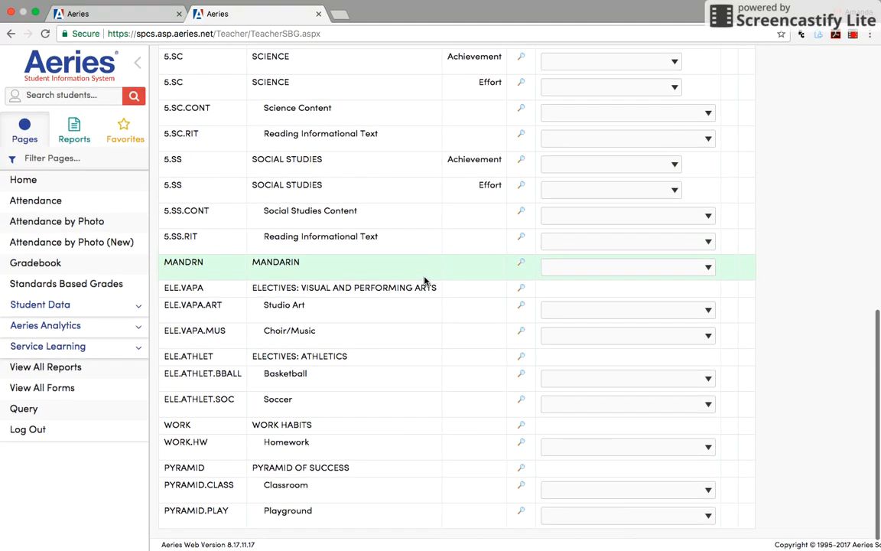
pyautogui.scroll(-1, 590, 452)
pyautogui.scroll(20, 590, 451)
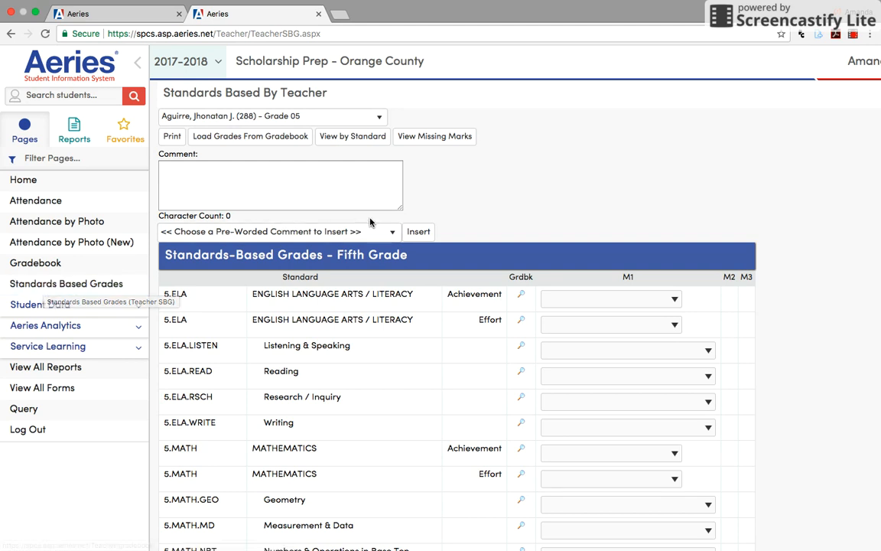
pyautogui.scroll(-3, 540, 207)
pyautogui.scroll(-10, 540, 207)
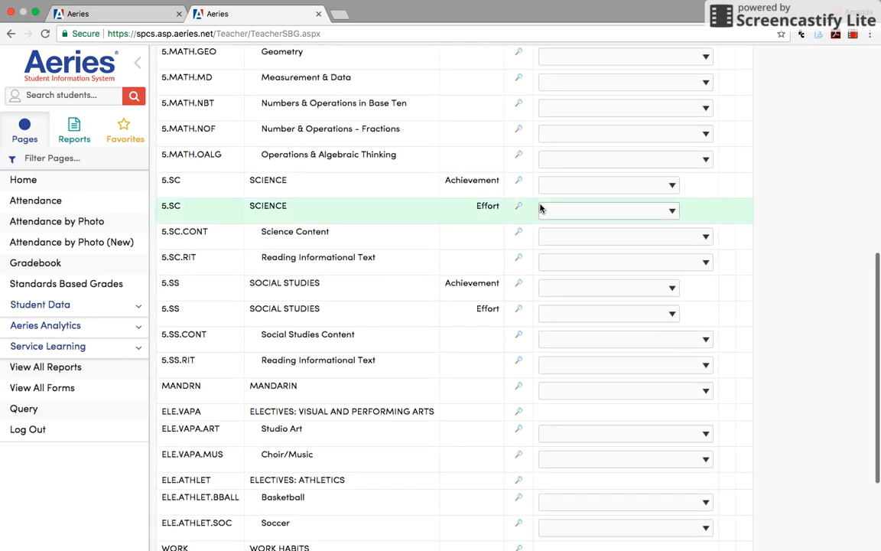
pyautogui.scroll(15, 540, 207)
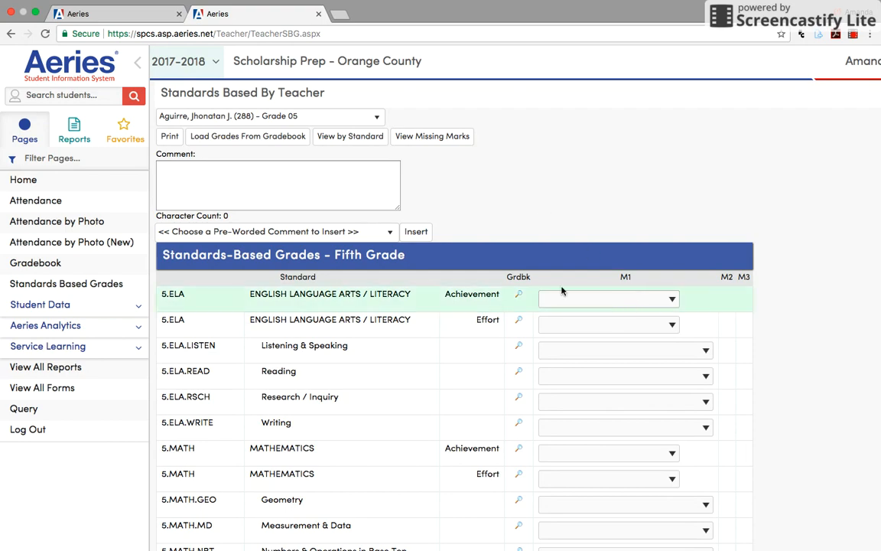
pyautogui.scroll(-10, 503, 283)
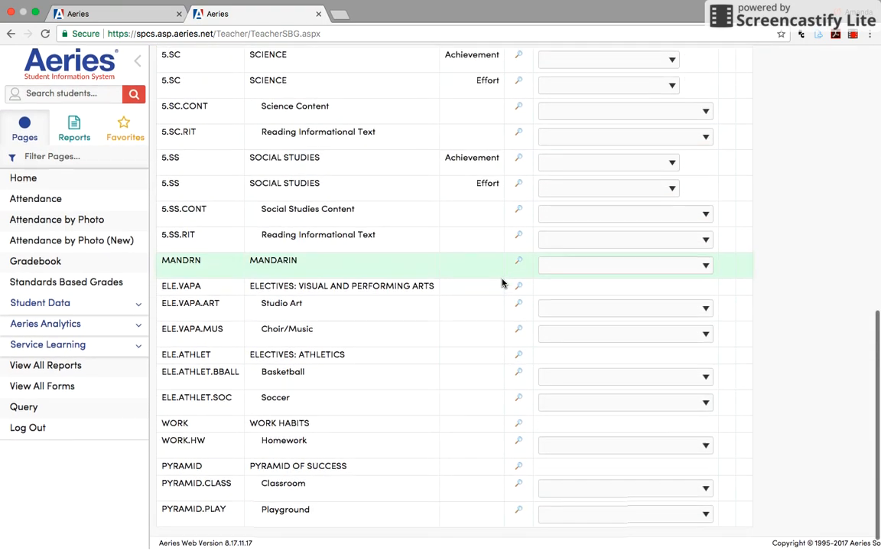
pyautogui.scroll(10, 500, 282)
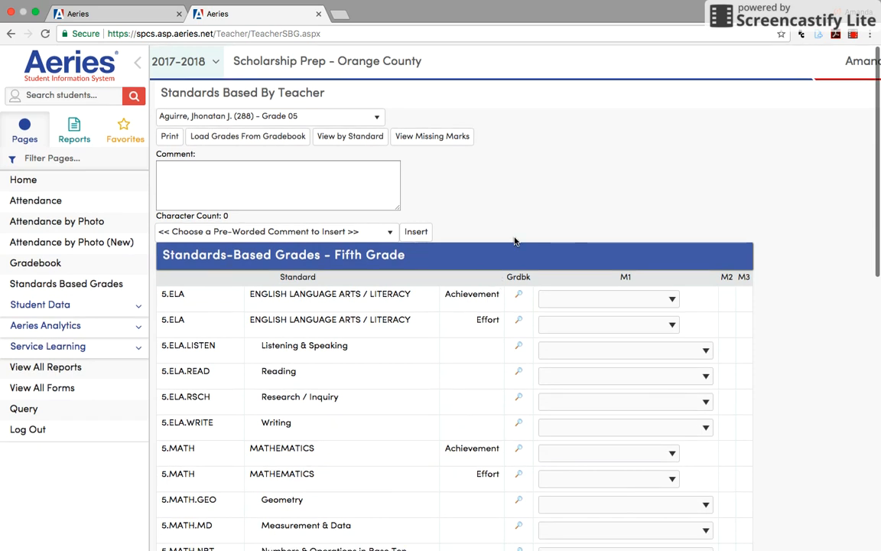